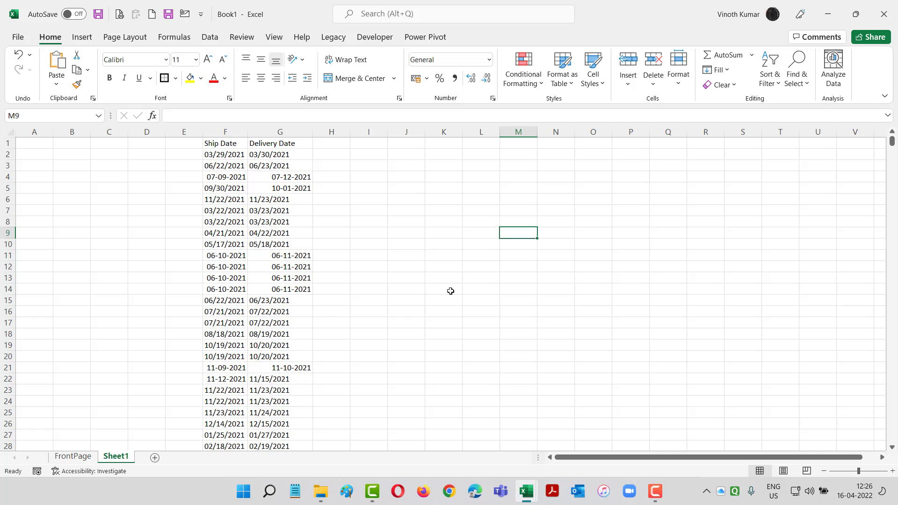
Step: Enter the format label MM-DD-YYYY in cell J3 and autofit the width of column J
scroll(427, 283, "up", 1)
scroll(427, 283, "up", 1)
scroll(486, 294, "up", 1)
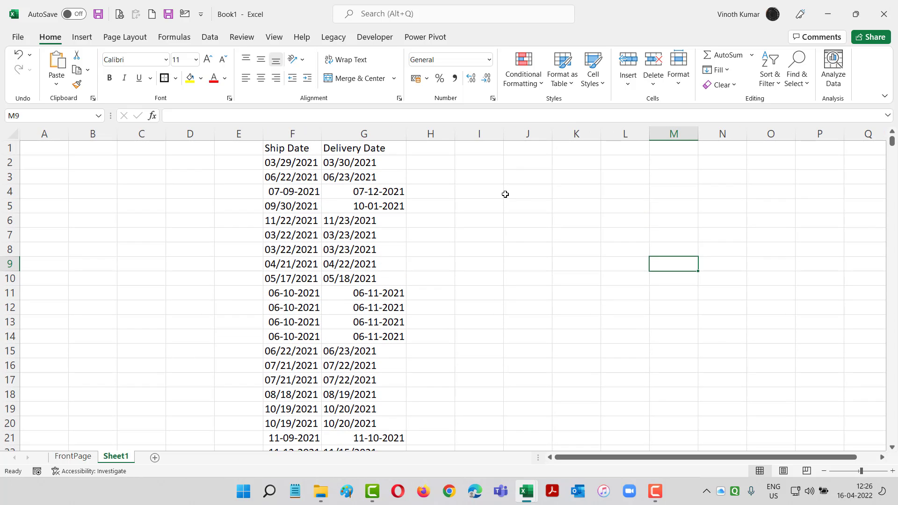
left_click(522, 177)
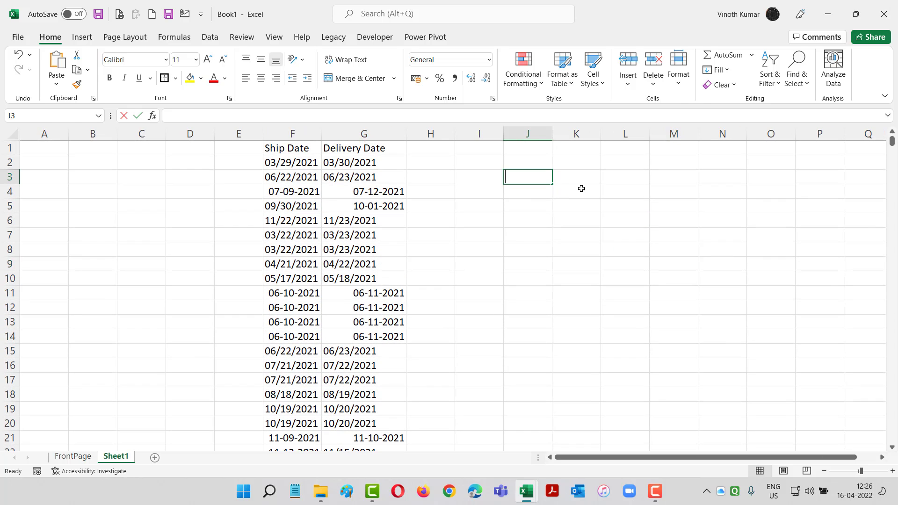
type("MM-DD")
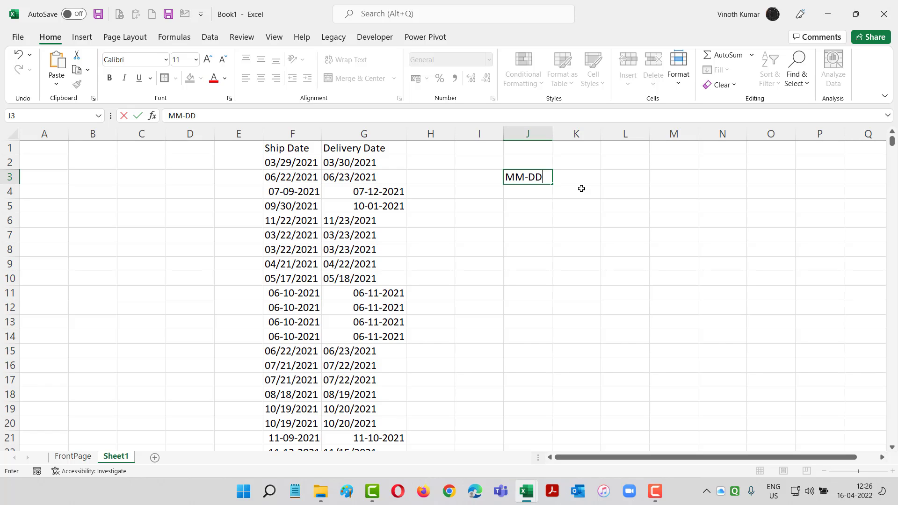
type("-YYYY")
key("Return")
key("Up")
key("alt+o")
key("c")
key("a")
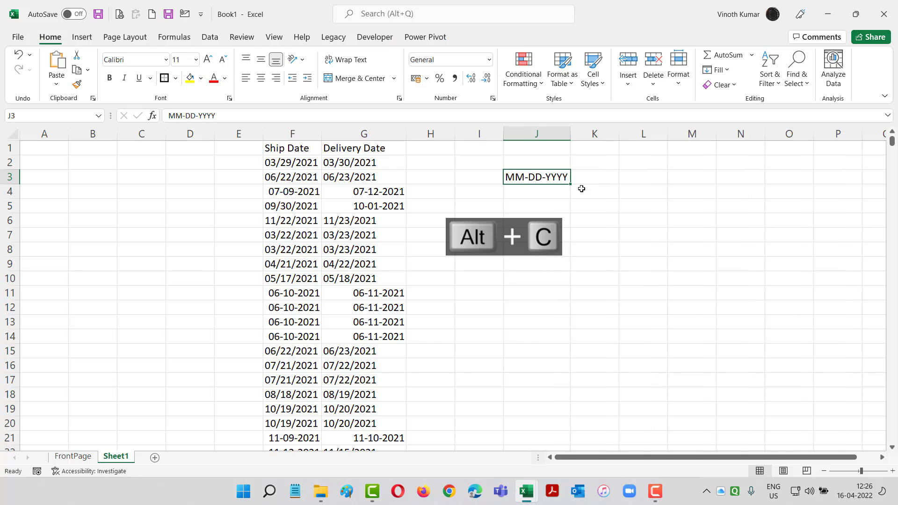
Step: Enter the format label DD-MM-YYYY in cell J5
left_click(518, 206)
type("DD-")
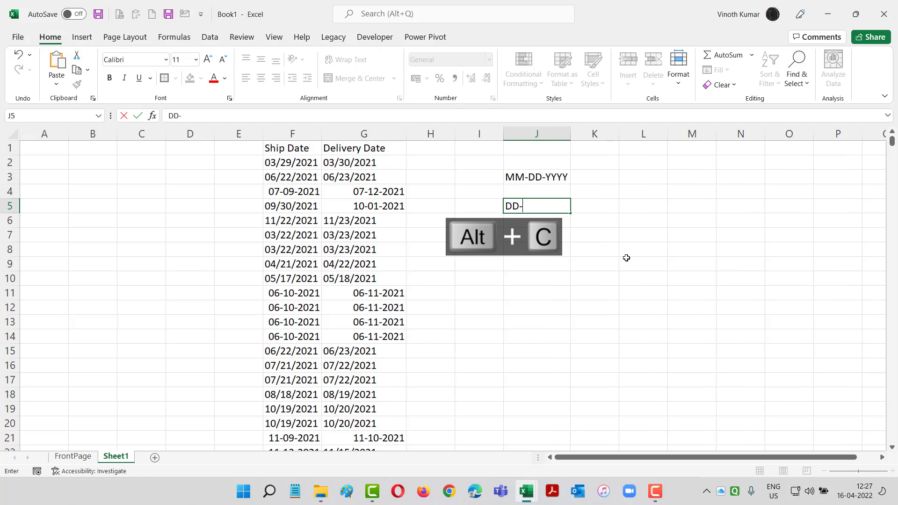
type("MM-YYYY")
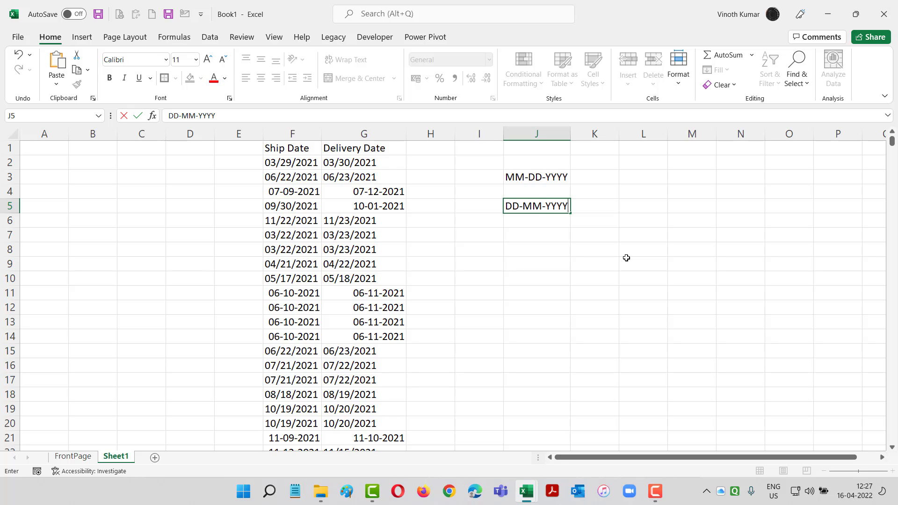
key("Return")
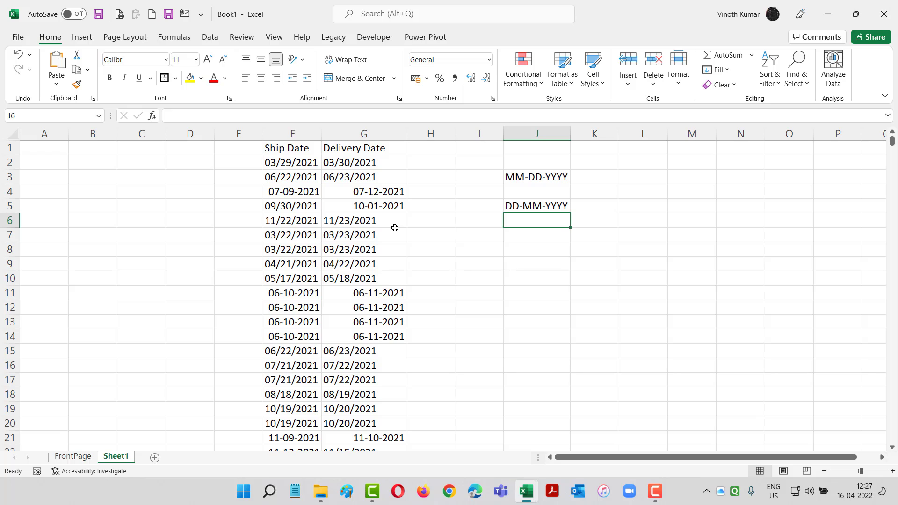
Step: Try to run Text to Columns on the full Ship Date and Delivery Date columns together
left_click(299, 150)
key("ctrl+shift+Down")
key("ctrl+shift+Right")
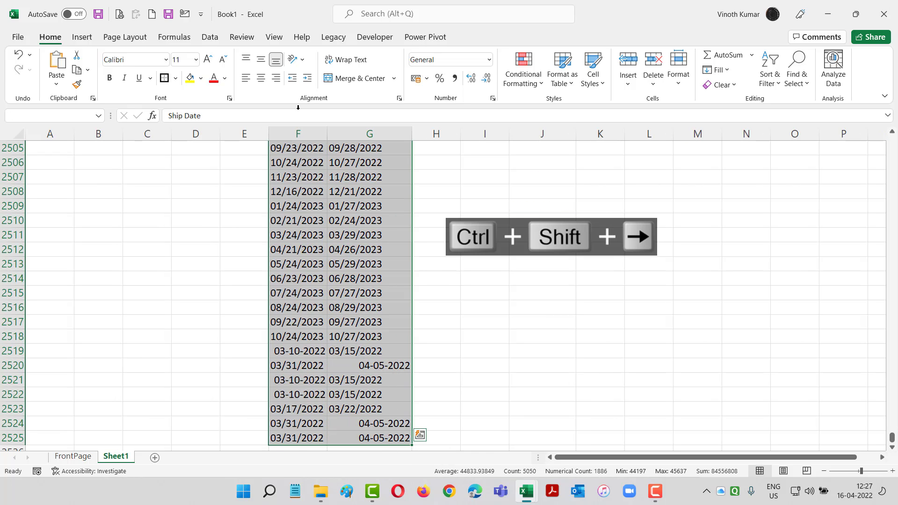
left_click(209, 37)
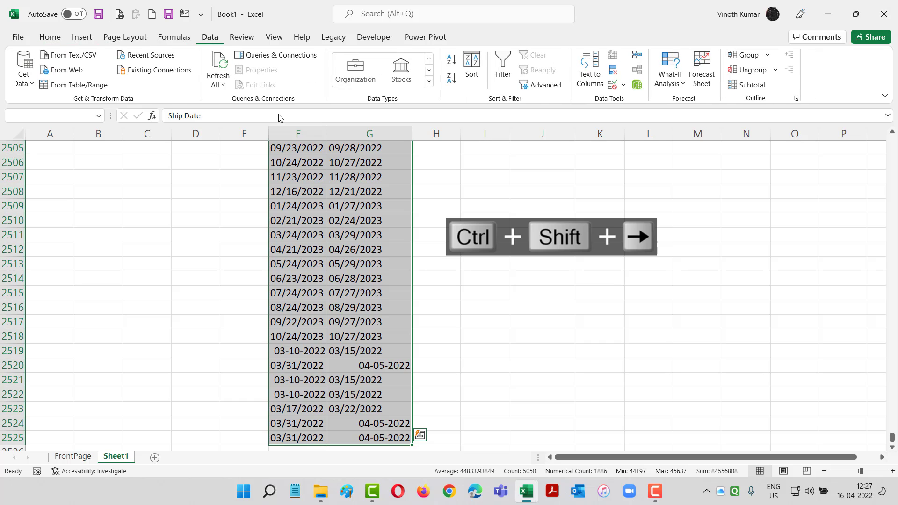
left_click(590, 73)
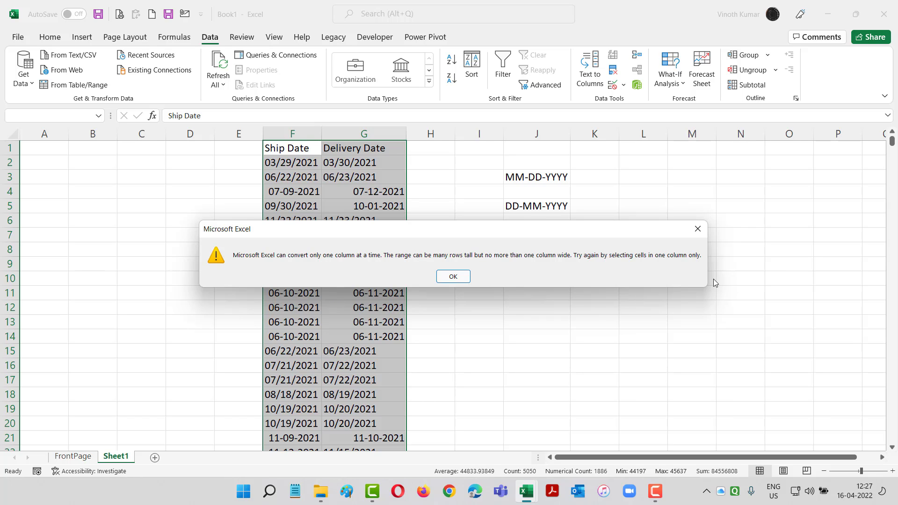
left_click(467, 277)
left_click(470, 237)
Step: Convert the whole Delivery Date column to real dates with Text to Columns, using the MDY date format
left_click(387, 151)
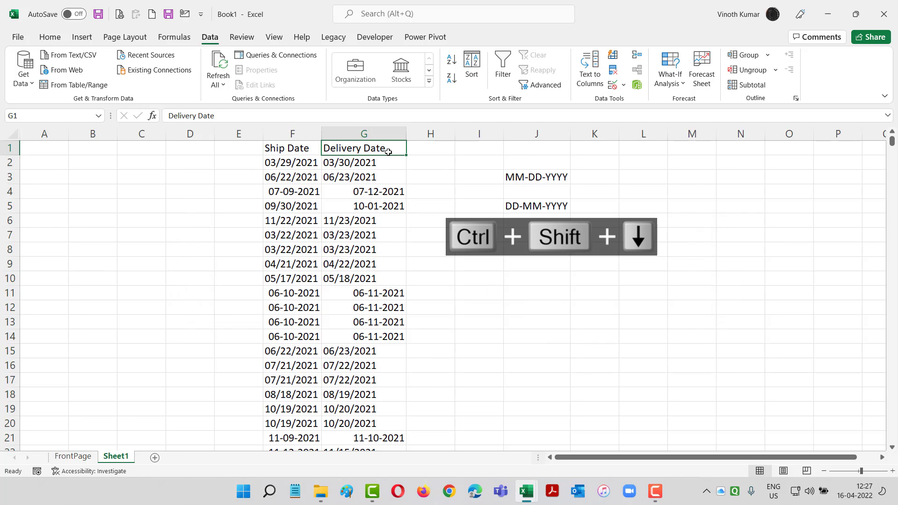
key("ctrl+shift+Down")
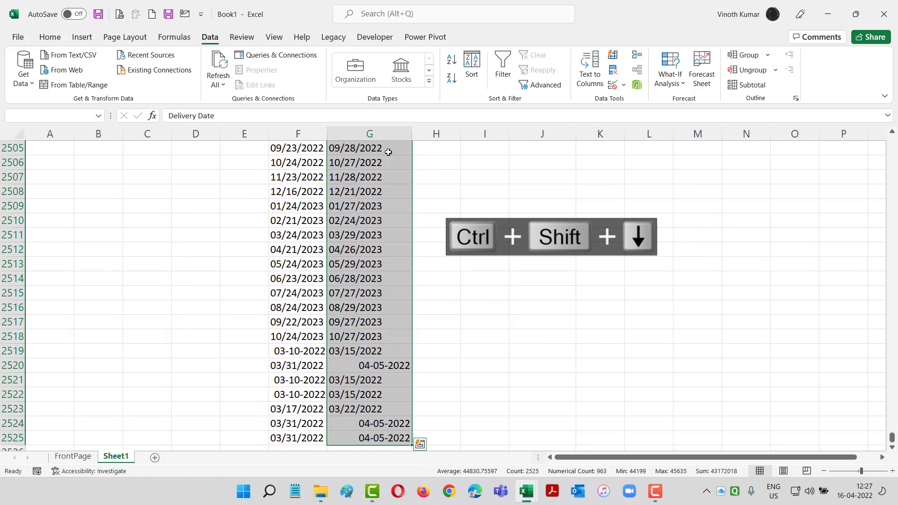
left_click(590, 82)
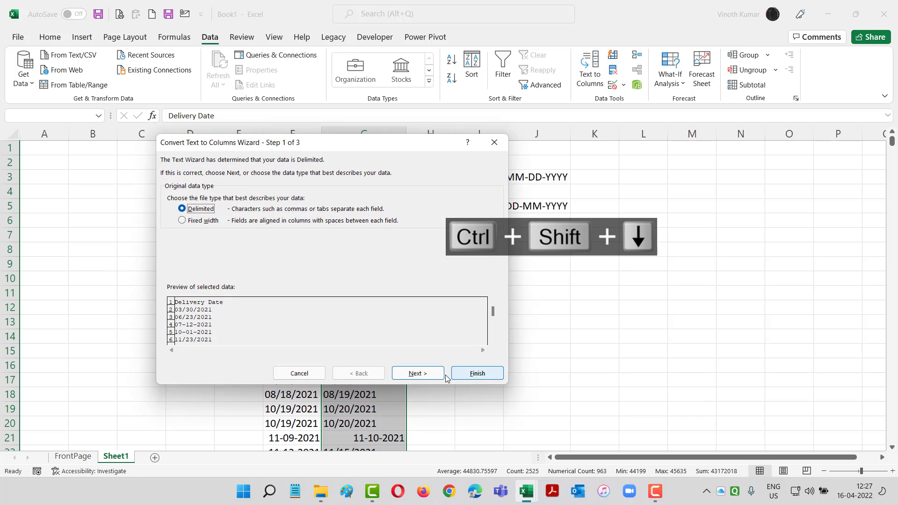
left_click(429, 375)
left_click(429, 374)
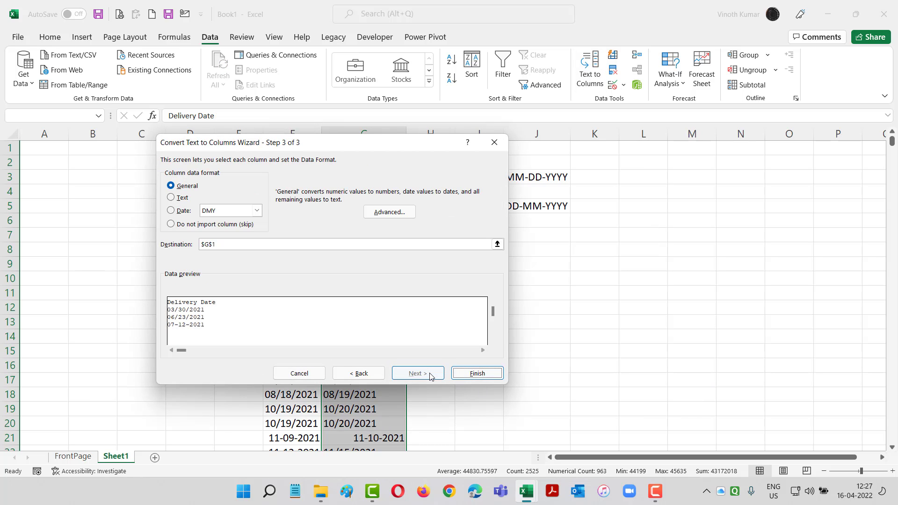
left_click(171, 211)
left_click(256, 210)
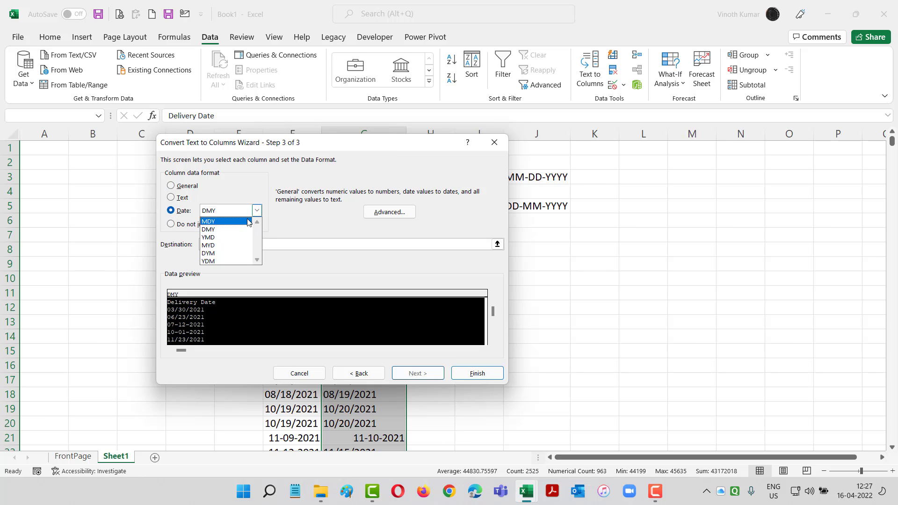
left_click(247, 221)
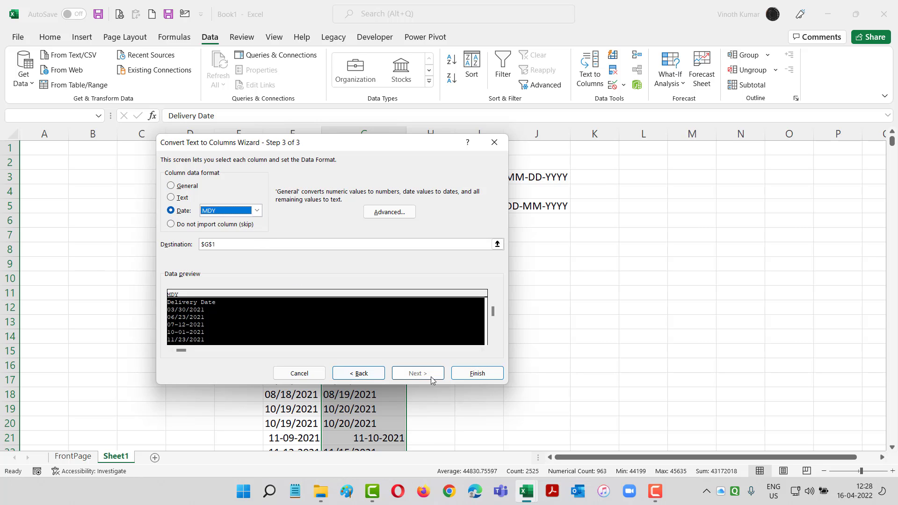
left_click(476, 374)
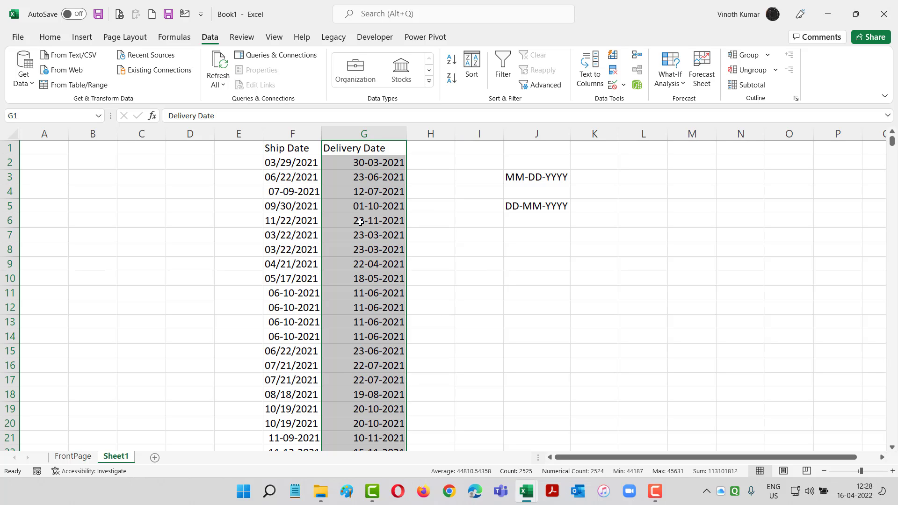
Step: Convert the whole Ship Date column to real dates with Text to Columns, using the MDY date format
left_click_drag(320, 179, 293, 162)
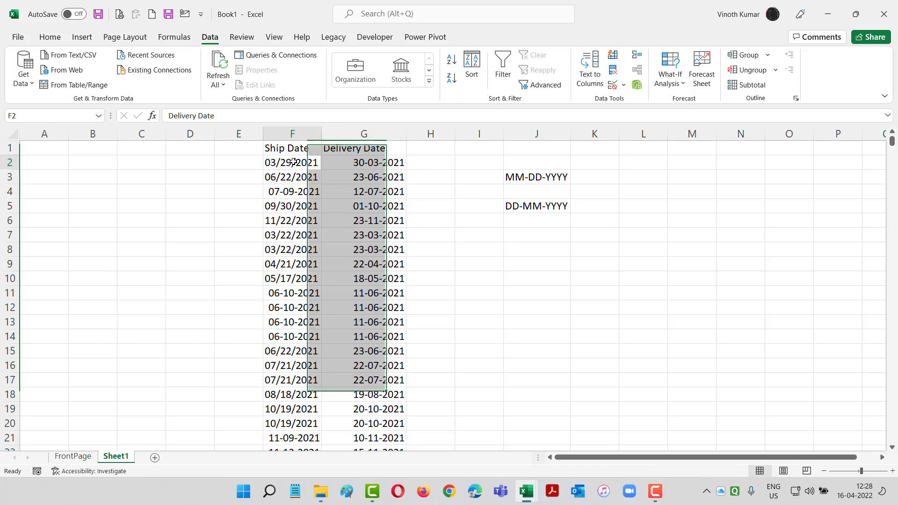
key("Up")
key("ctrl+shift+Down")
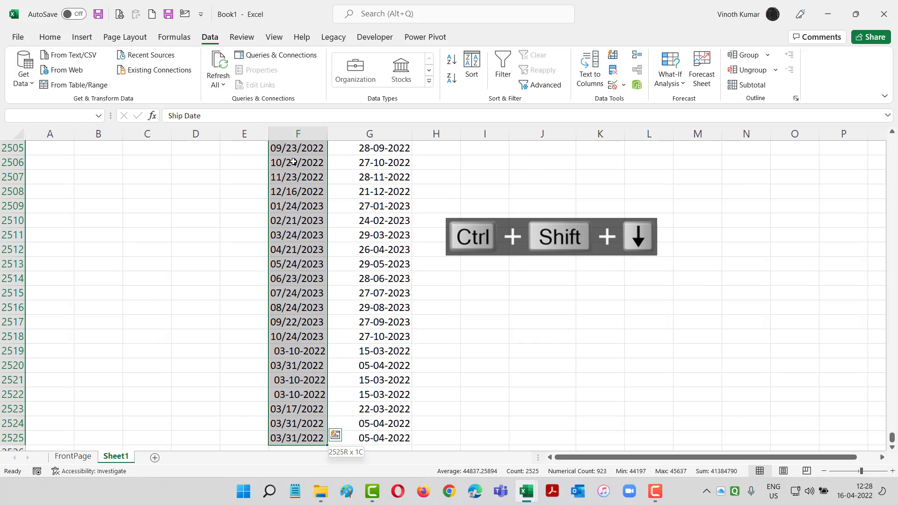
left_click(581, 77)
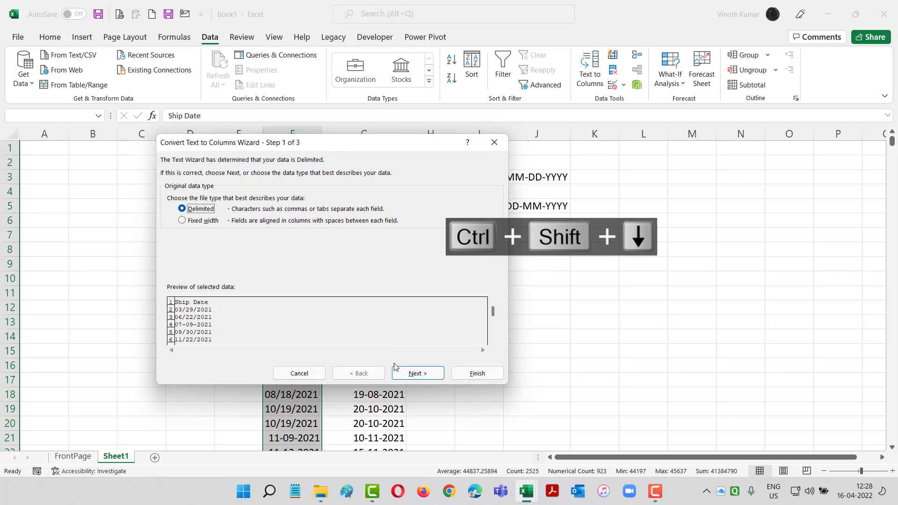
left_click(416, 373)
left_click(418, 374)
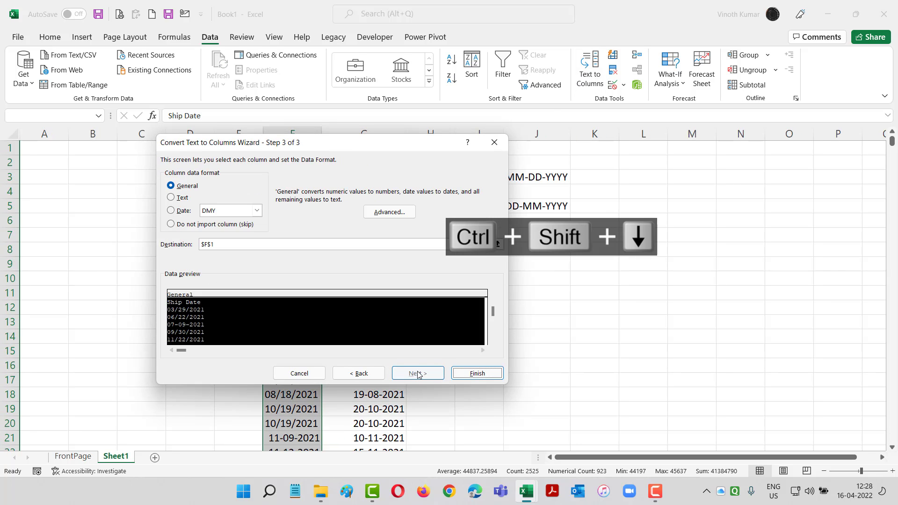
left_click(171, 210)
left_click(257, 211)
left_click(227, 220)
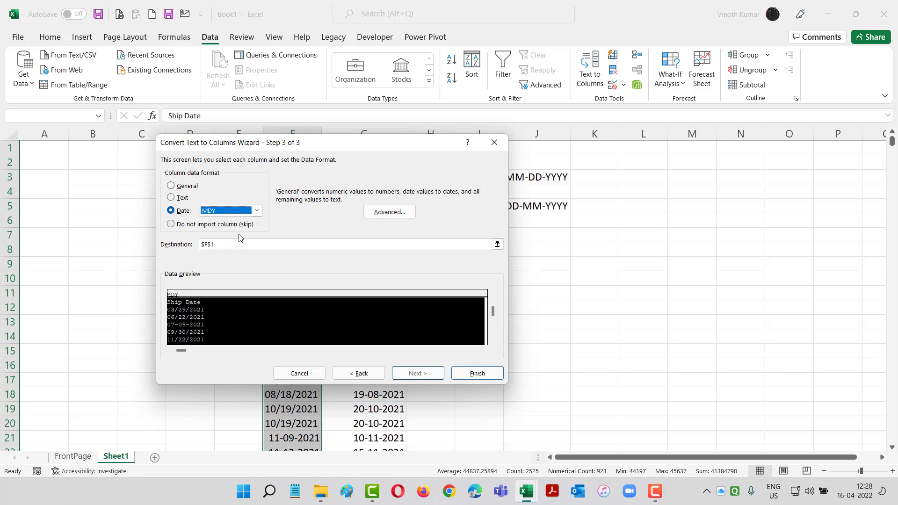
left_click(495, 379)
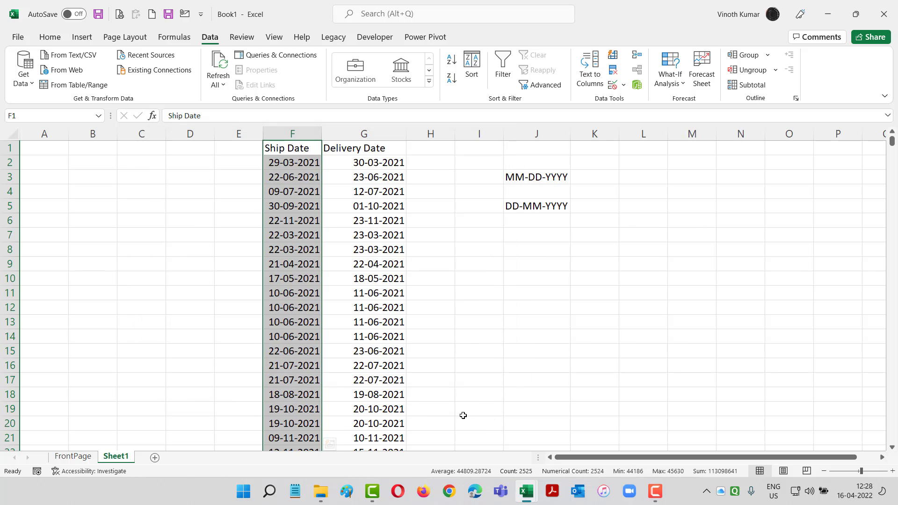
Step: Split the delivery dates from G2 down into separate columns with Text to Columns, using "-" as an additional custom delimiter
key("Up")
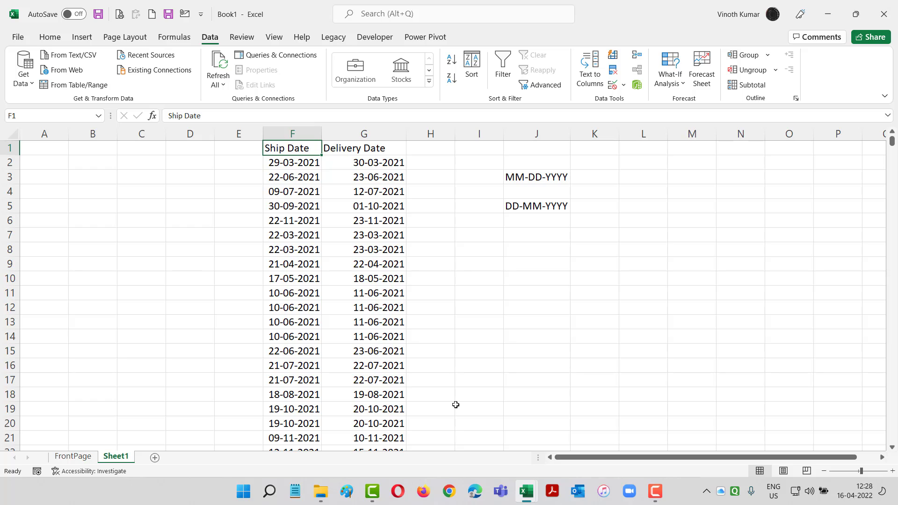
key("Right")
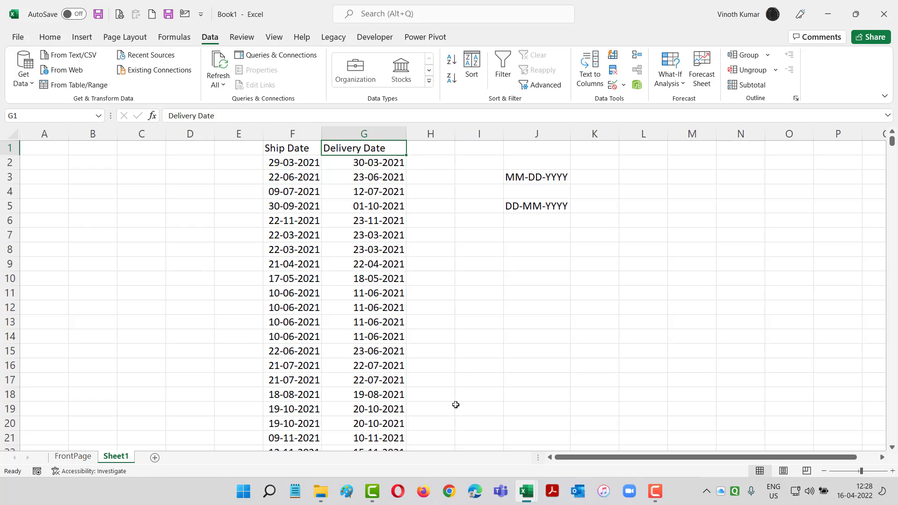
key("Down")
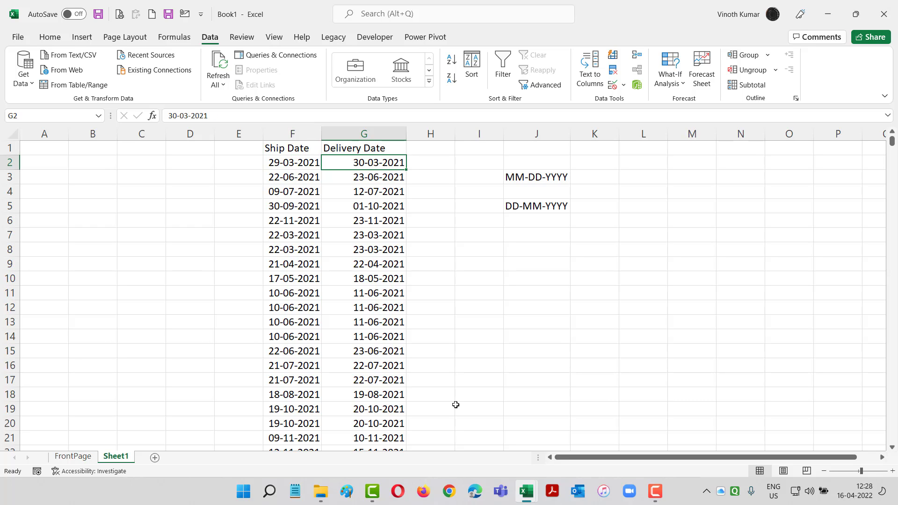
key("ctrl+shift+Down")
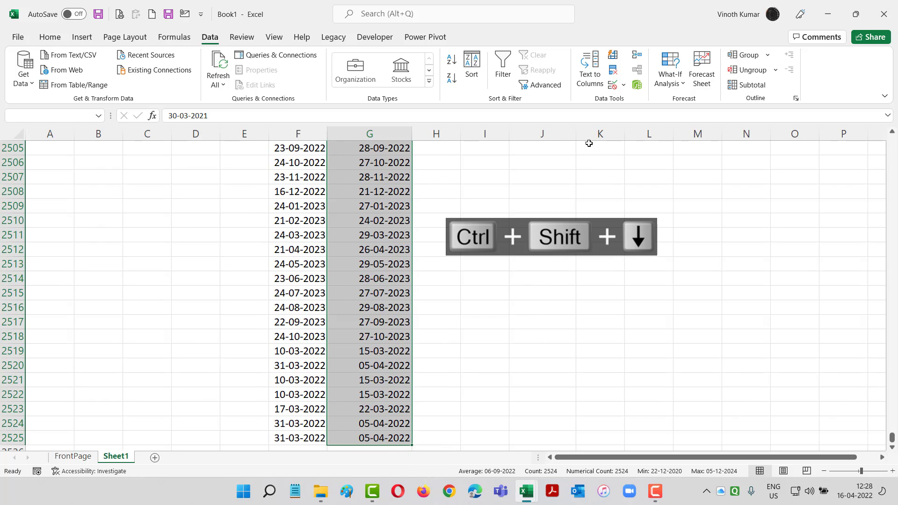
left_click(590, 70)
left_click(419, 374)
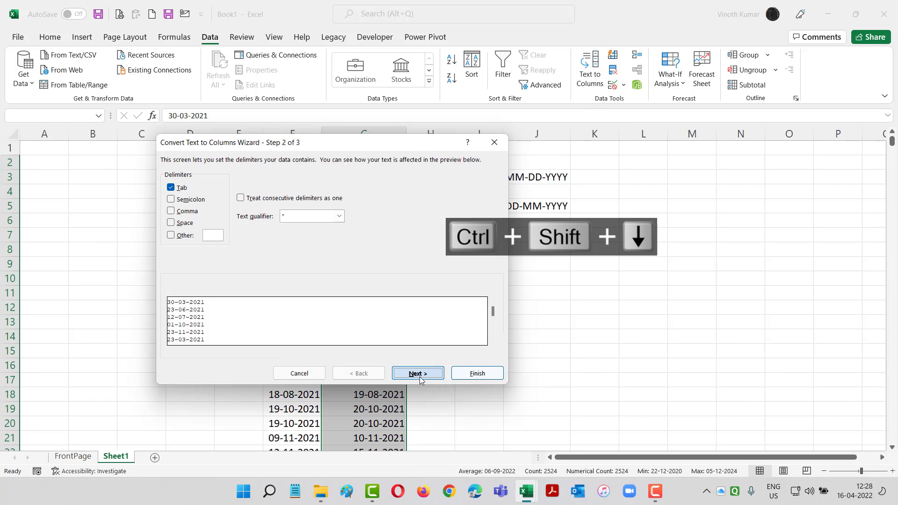
left_click(171, 235)
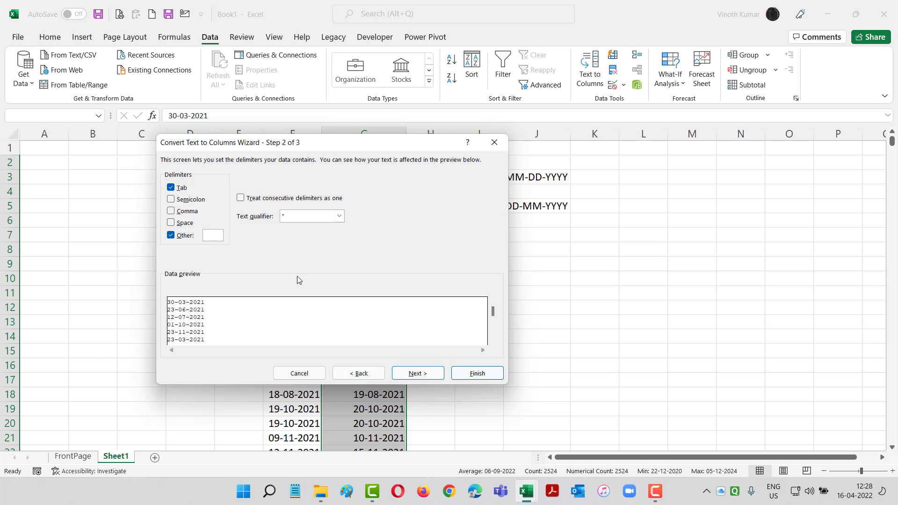
type("-")
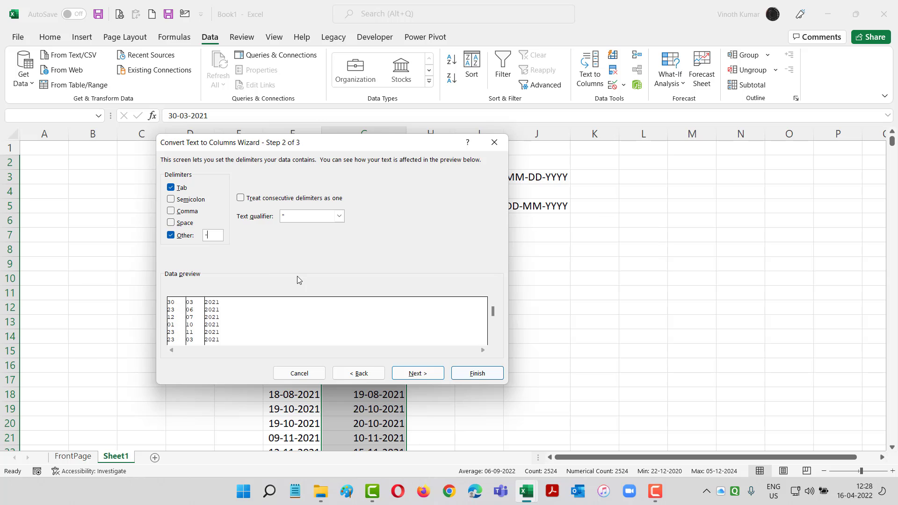
left_click(482, 375)
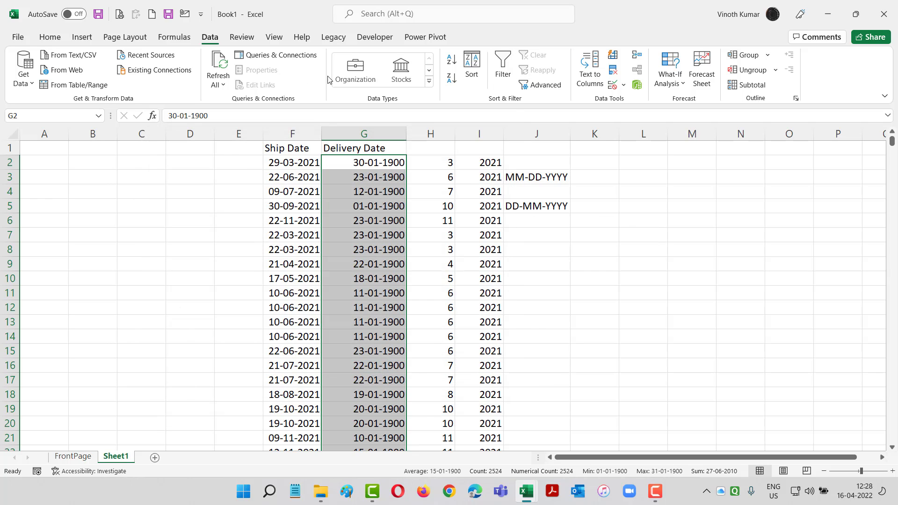
Step: Format the split values in column G as Number with no decimal places
left_click(49, 37)
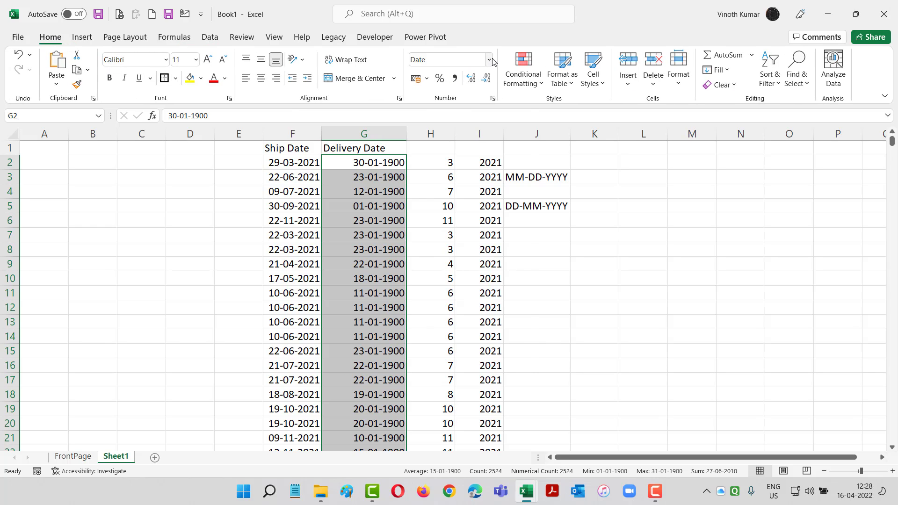
left_click(489, 59)
left_click(439, 110)
left_click(486, 78)
left_click(486, 78)
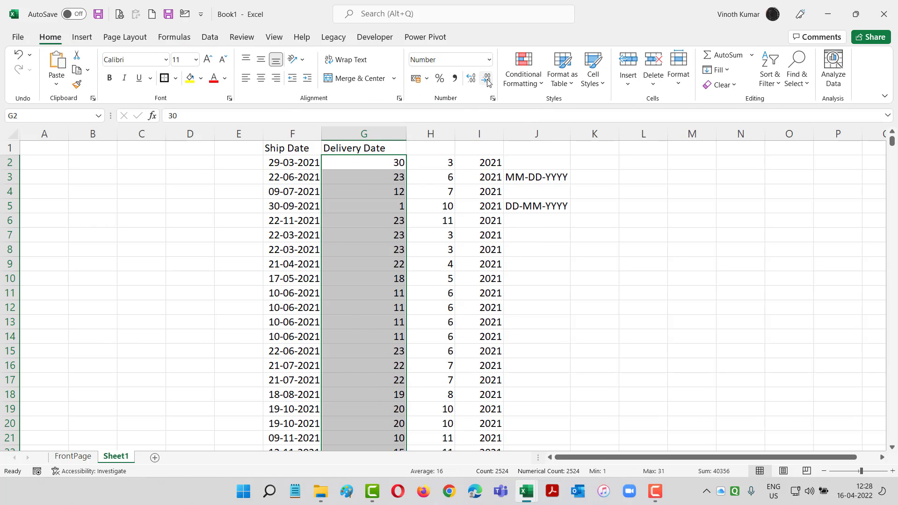
Step: Enter the header Month in cell H1
key("Up")
key("Right")
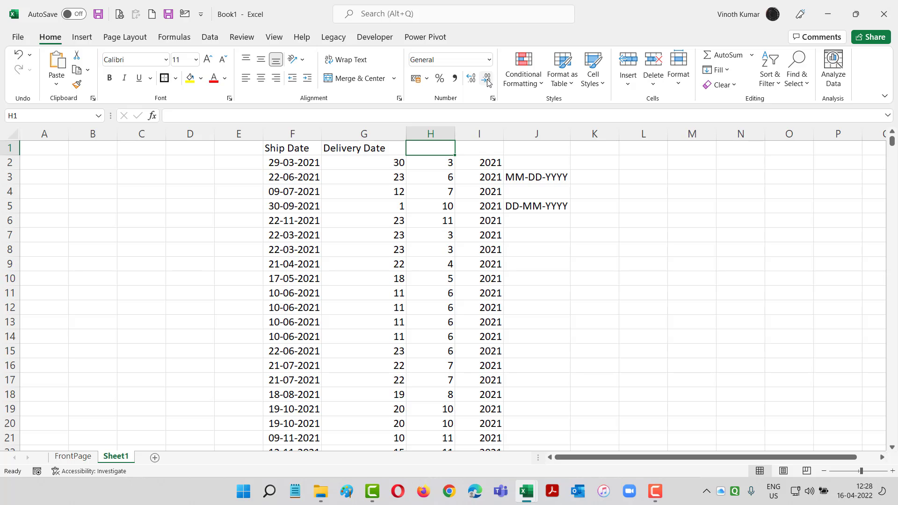
type("Month")
key("Right")
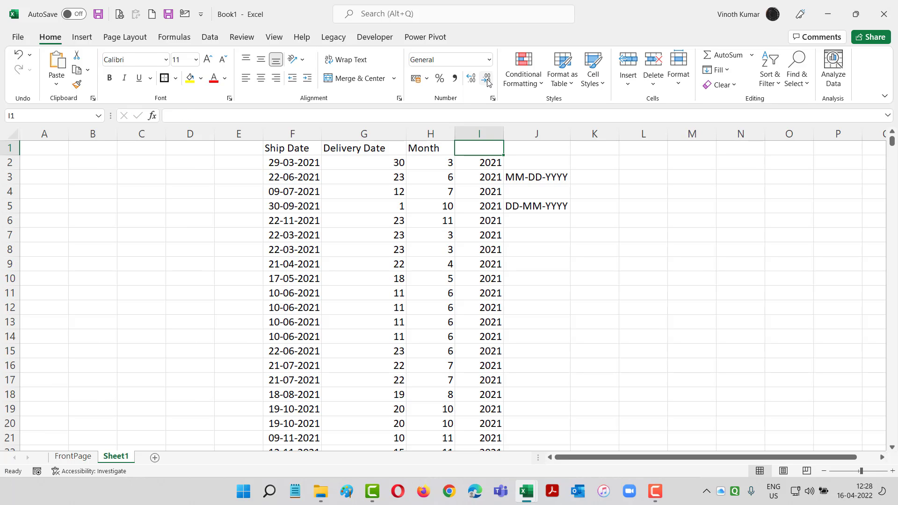
Step: Enter the header Year in cell I1
type("Year")
key("Return")
key("Up")
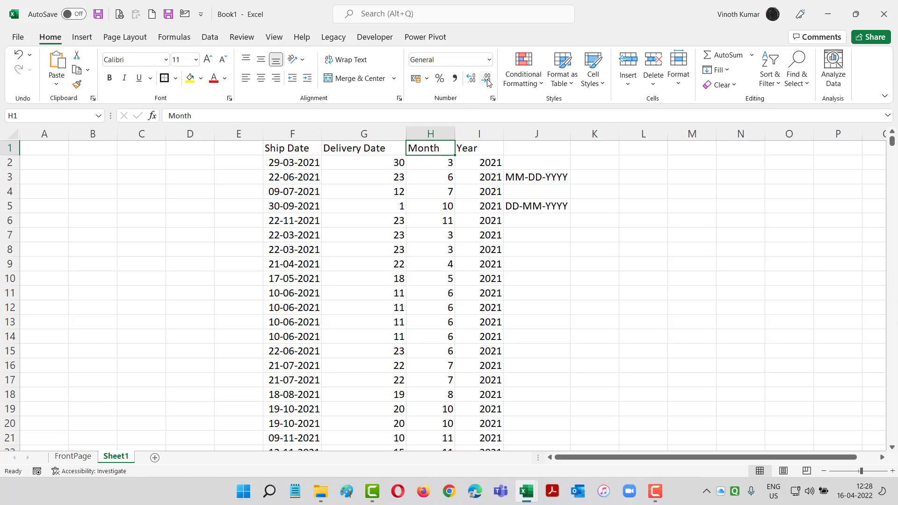
Step: Add filters to the header row and look through the values in the Month filter list
key("ctrl+shift+l")
key("alt+Down")
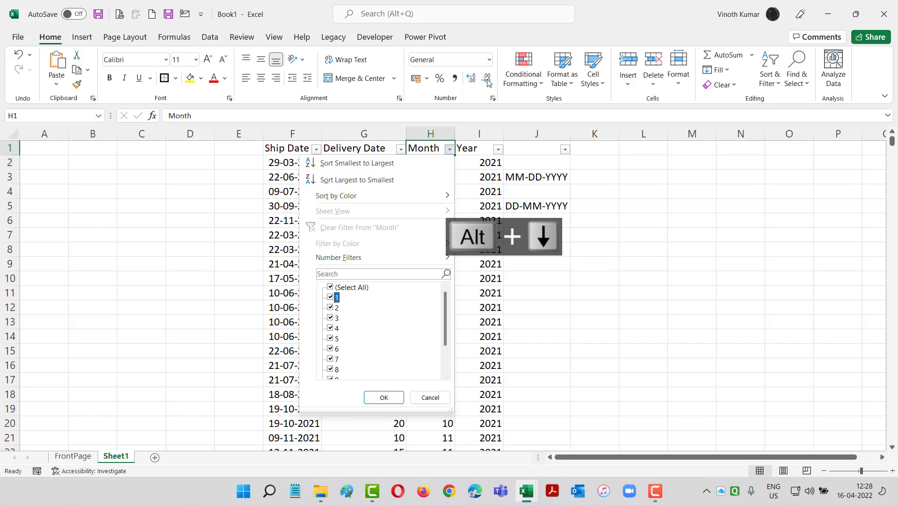
key("Down")
key("Down")
key("Down")
key("Down")
key("Down")
key("Down")
key("Down")
key("Down")
key("Down")
key("Down")
key("Down")
key("Down")
key("Down")
key("Up")
key("Up")
key("Up")
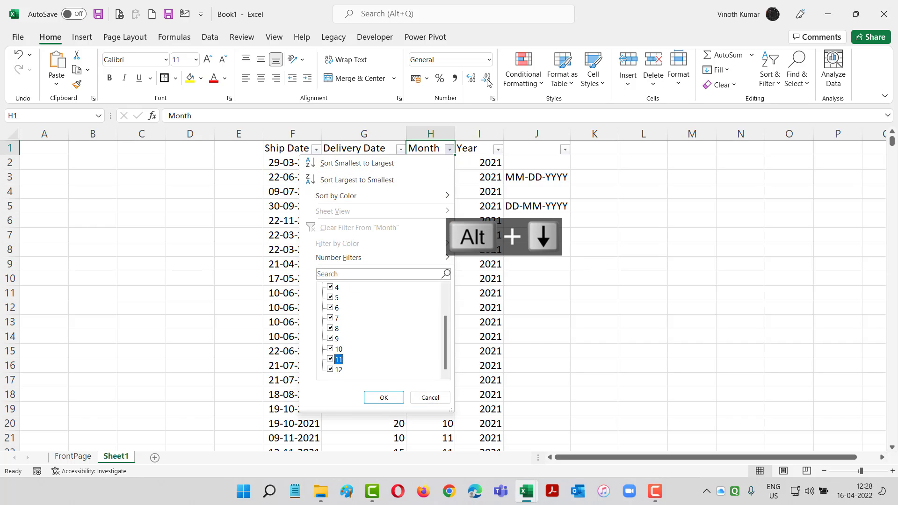
key("Up")
key("Up")
key("Up")
key("Up")
key("Up")
key("Up")
key("Up")
key("Escape")
Step: Look through the day values in the Delivery Date filter list without applying a filter
key("Left")
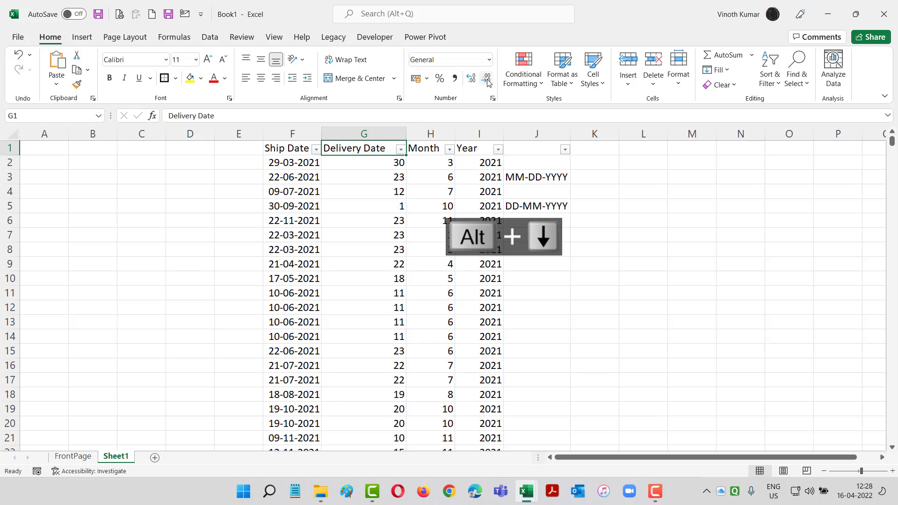
key("alt+Down")
key("Down")
key("Down")
key("Down")
key("Down")
key("Down")
key("Down")
key("Down")
key("Down")
key("Down")
key("Down")
key("Down")
key("Down")
key("Down")
key("Down")
key("Down")
key("Down")
key("Down")
key("Down")
key("Down")
key("Down")
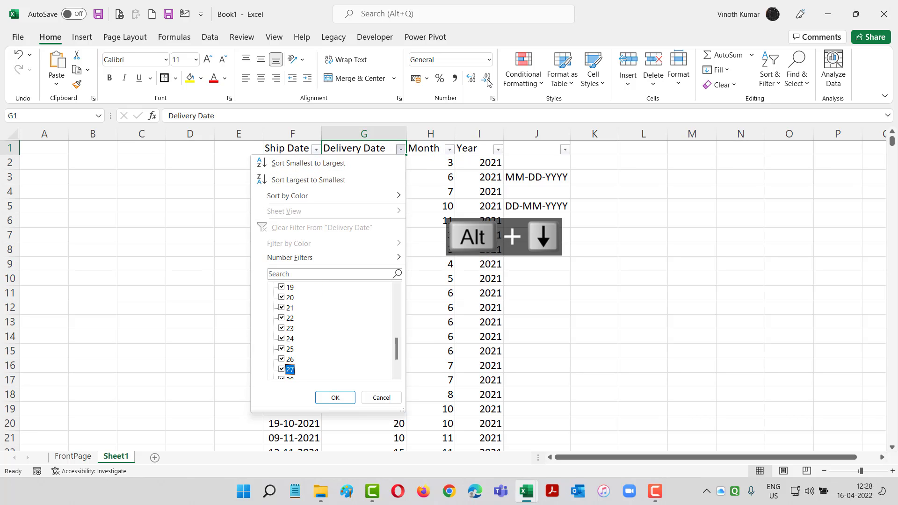
key("Down")
key("Down")
key("Down")
key("Down")
key("Down")
key("Down")
key("Down")
key("Down")
key("Down")
key("Down")
key("Down")
key("Down")
key("Down")
key("Down")
key("Down")
key("Down")
key("Down")
key("Down")
key("Down")
key("Down")
key("Escape")
Step: Check the values in the Year filter list without applying a filter
key("Right")
key("Right")
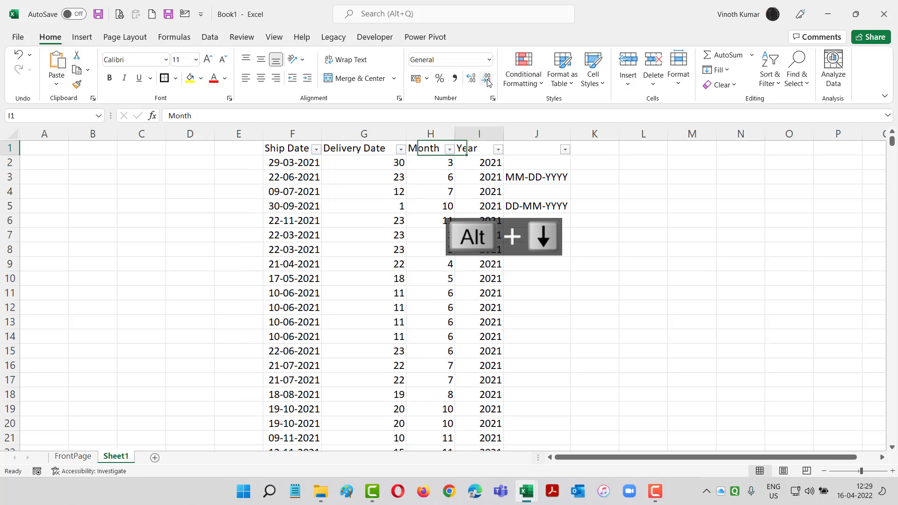
key("alt+Down")
key("Down")
key("Down")
key("Down")
key("Escape")
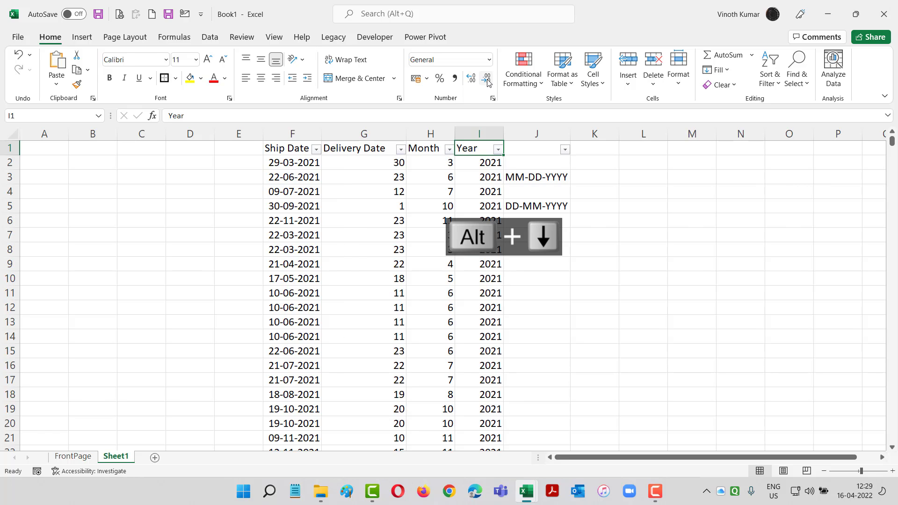
Step: Undo the filters, the Month and Year headers, the number formatting and the split so column G holds full delivery dates again
key("ctrl+z")
key("ctrl+z")
key("ctrl+z")
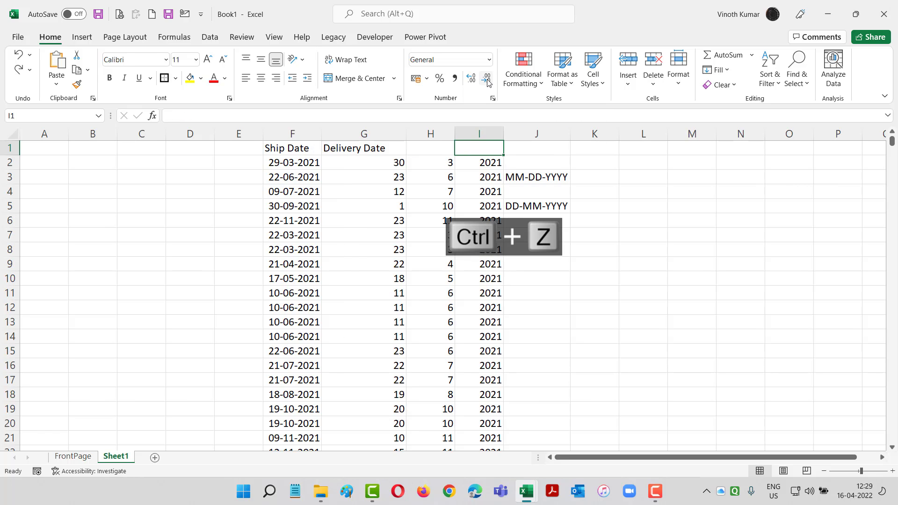
key("ctrl+z")
key("ctrl+z")
key("ctrl+z")
key("ctrl+z")
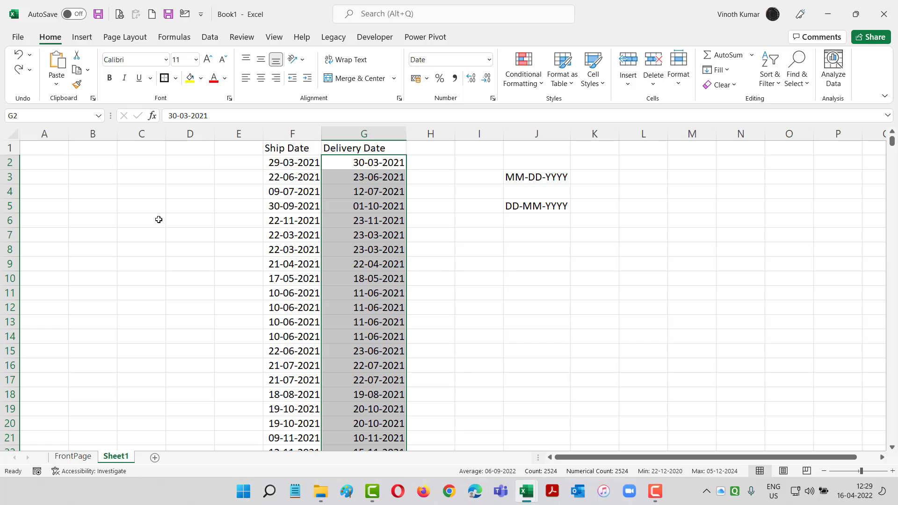
Step: Create a PivotTable on a new worksheet from the whole Delivery Date column and add the Delivery Date field to its rows
key("Up")
key("ctrl+shift+Down")
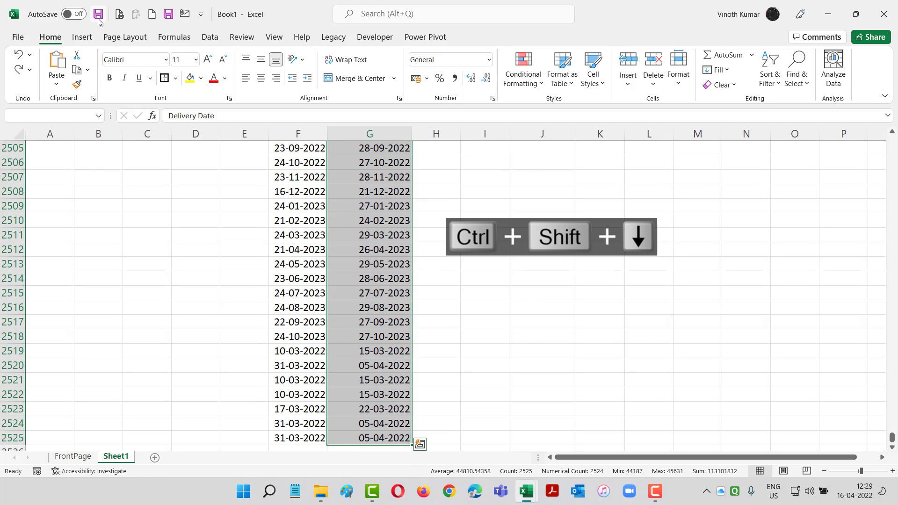
left_click(84, 40)
left_click(28, 61)
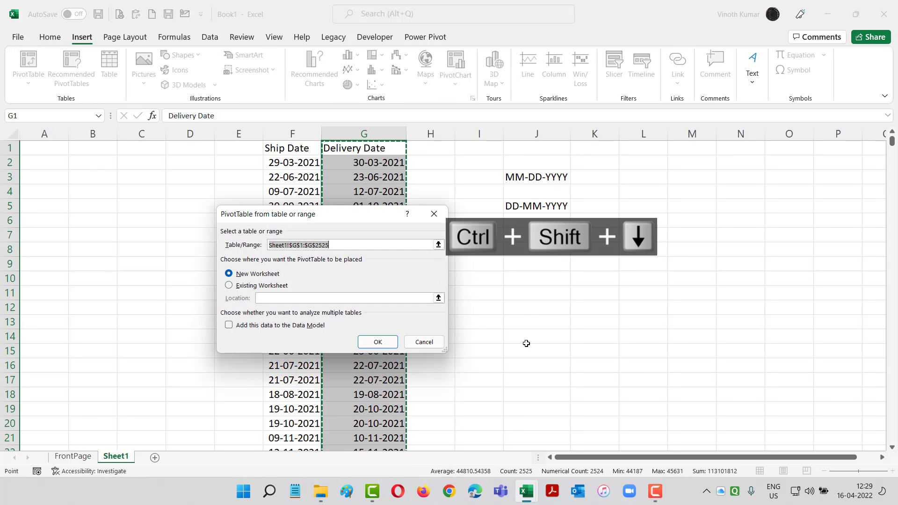
left_click(377, 342)
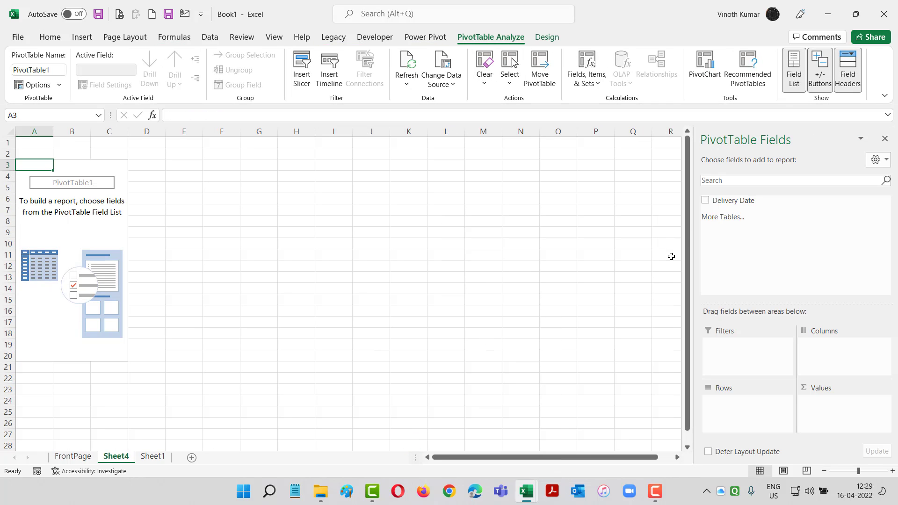
left_click(706, 201)
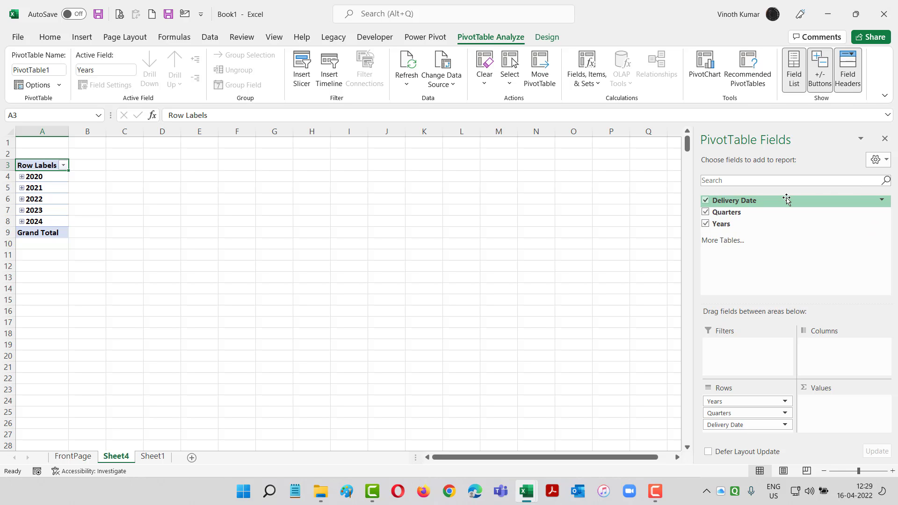
Step: Expand the years 2020 through 2024 and the 2020 Qtr4 group in the PivotTable, and return to the FrontPage sheet
left_click(22, 176)
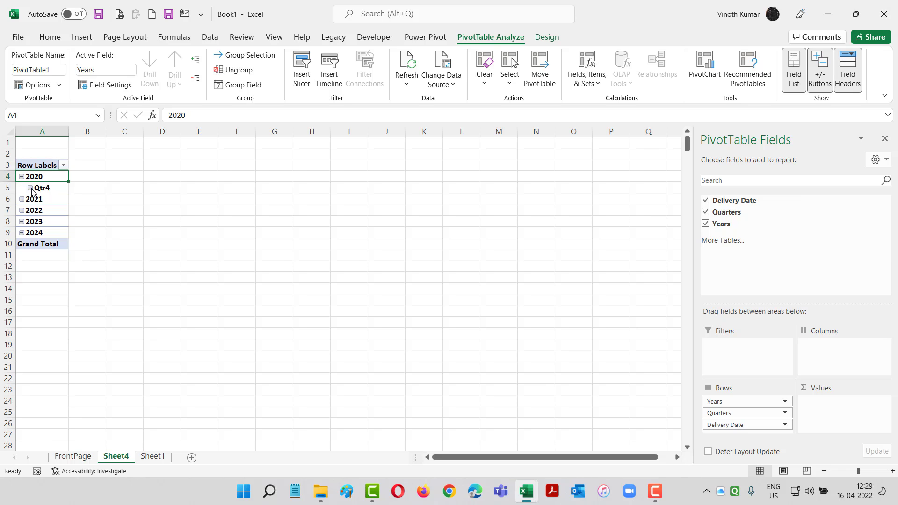
left_click(29, 188)
left_click(22, 211)
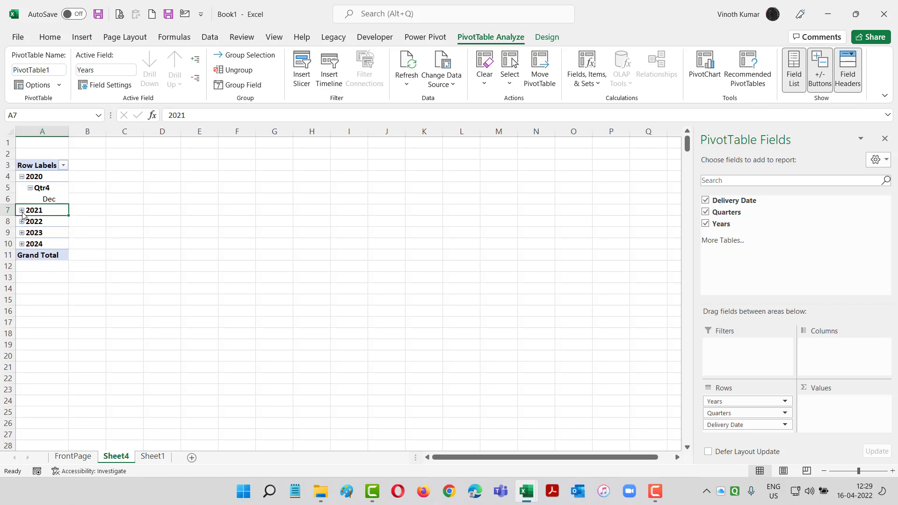
left_click(22, 210)
left_click(21, 300)
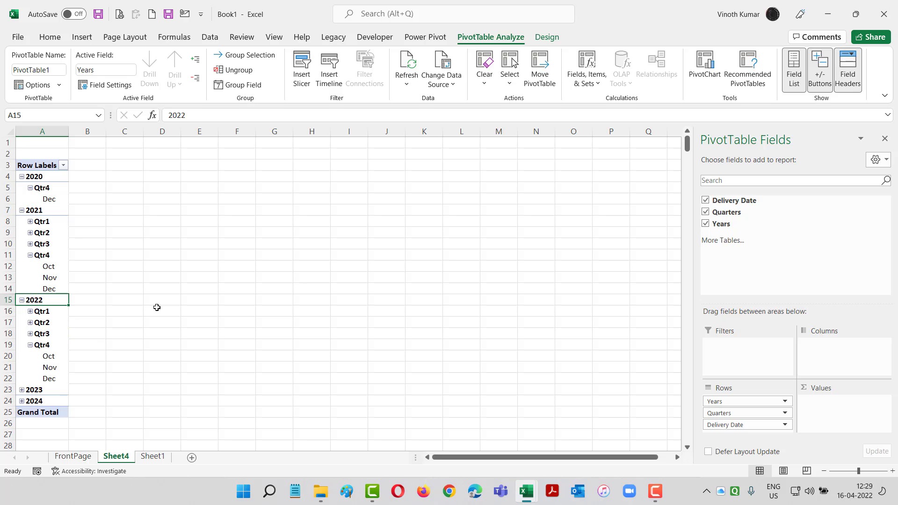
scroll(73, 322, "down", 2)
left_click(22, 322)
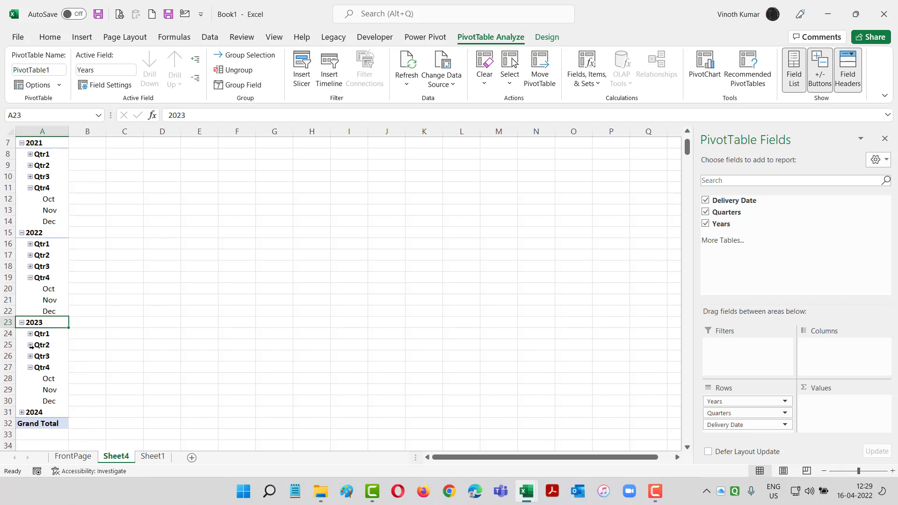
left_click(22, 412)
left_click(75, 457)
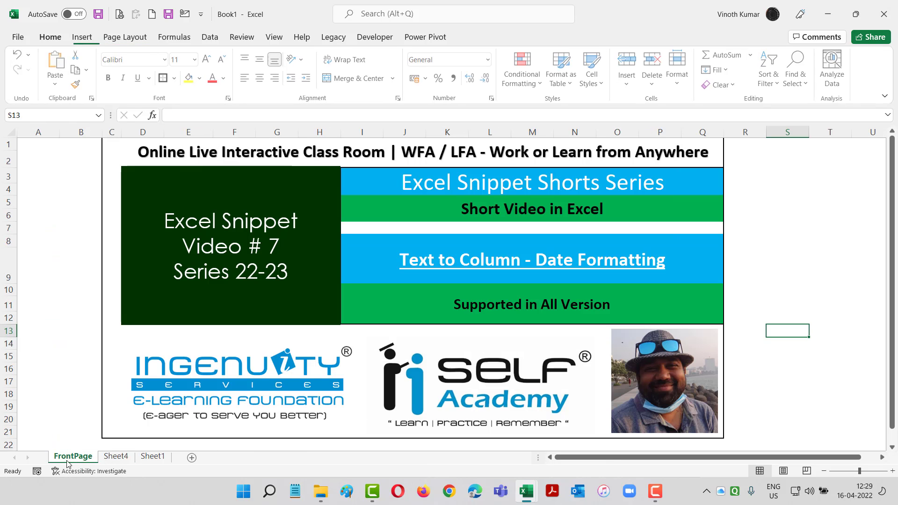